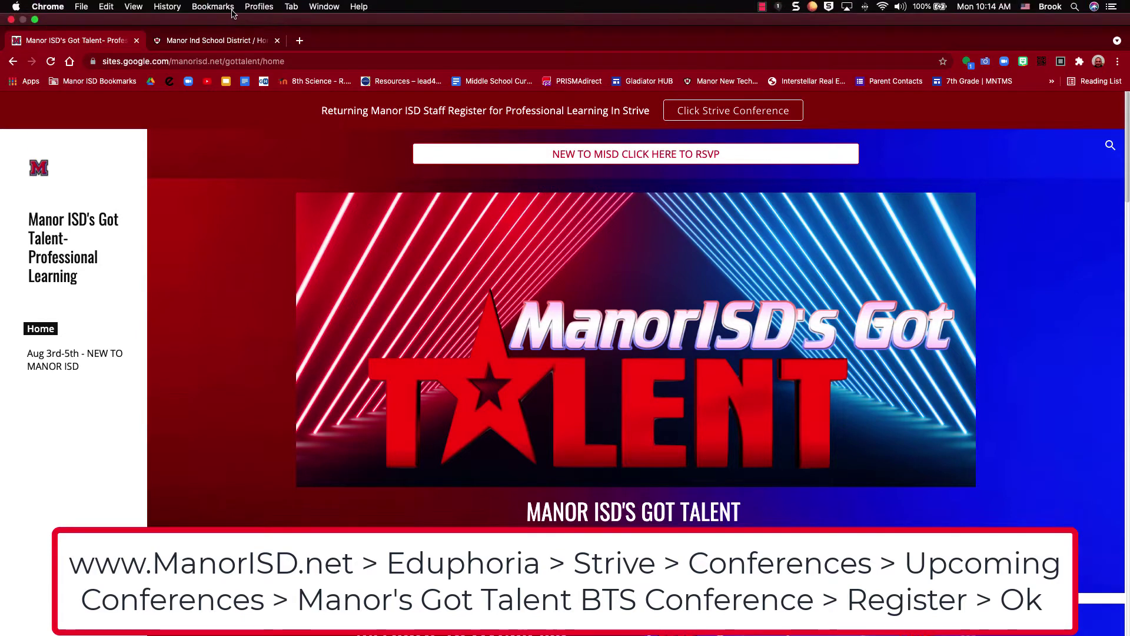
Step: Switch to the Manor ISD district homepage and pick Eduphoria from the Manor ISD Bookmarks folder
click(221, 41)
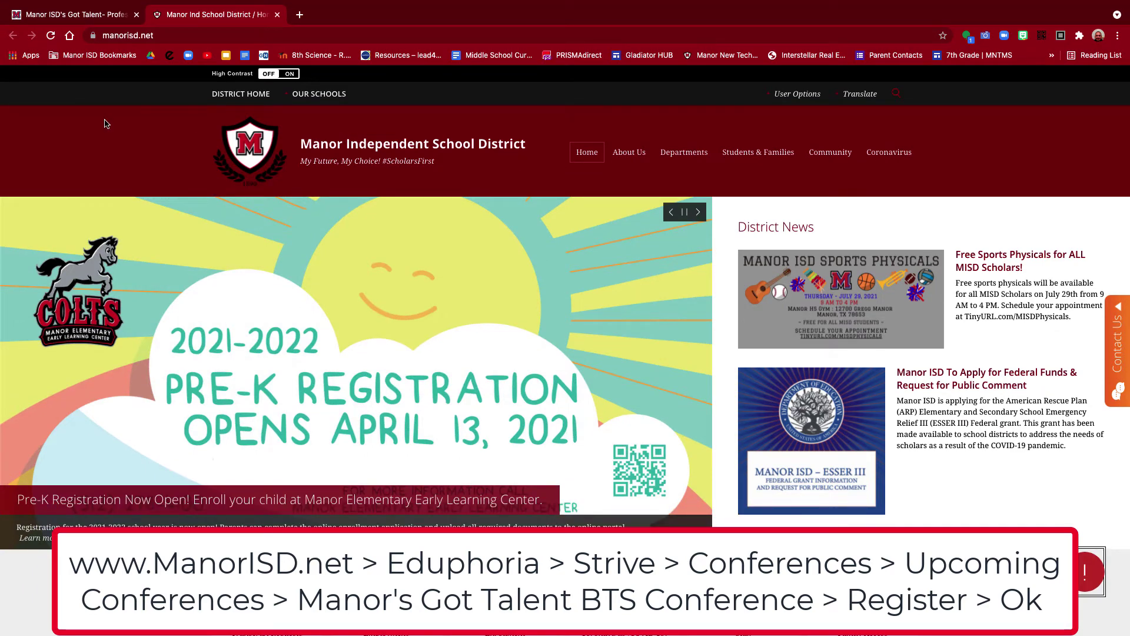
click(100, 59)
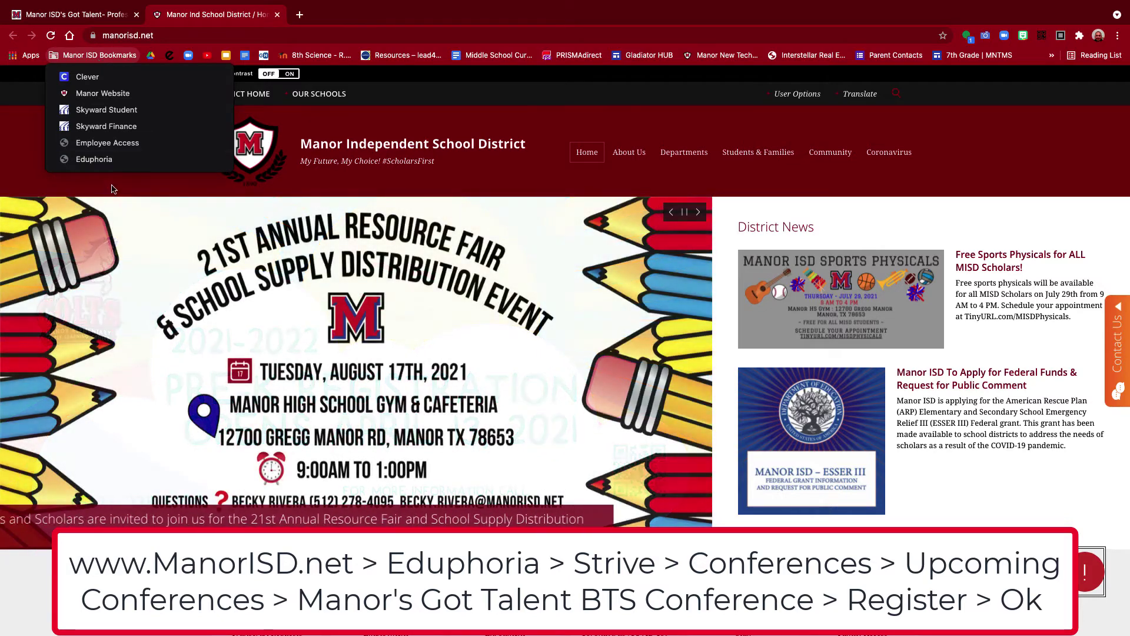
click(94, 160)
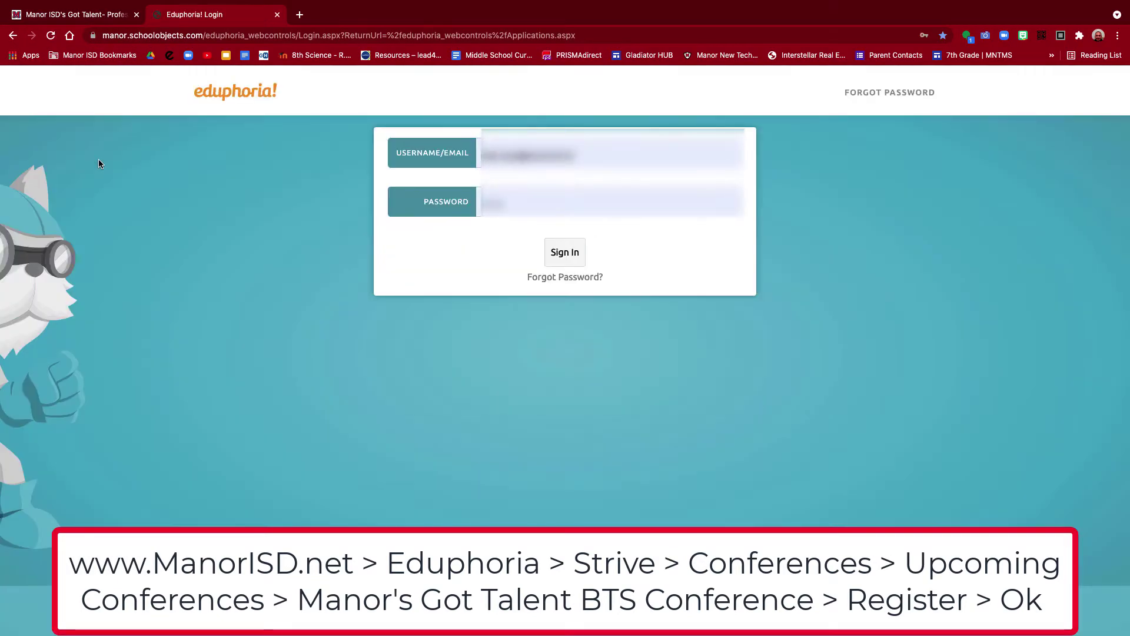
Step: Sign in to Eduphoria to reach the apps page listing Aware, Forethought, Formspace and Strive
click(565, 252)
click(564, 252)
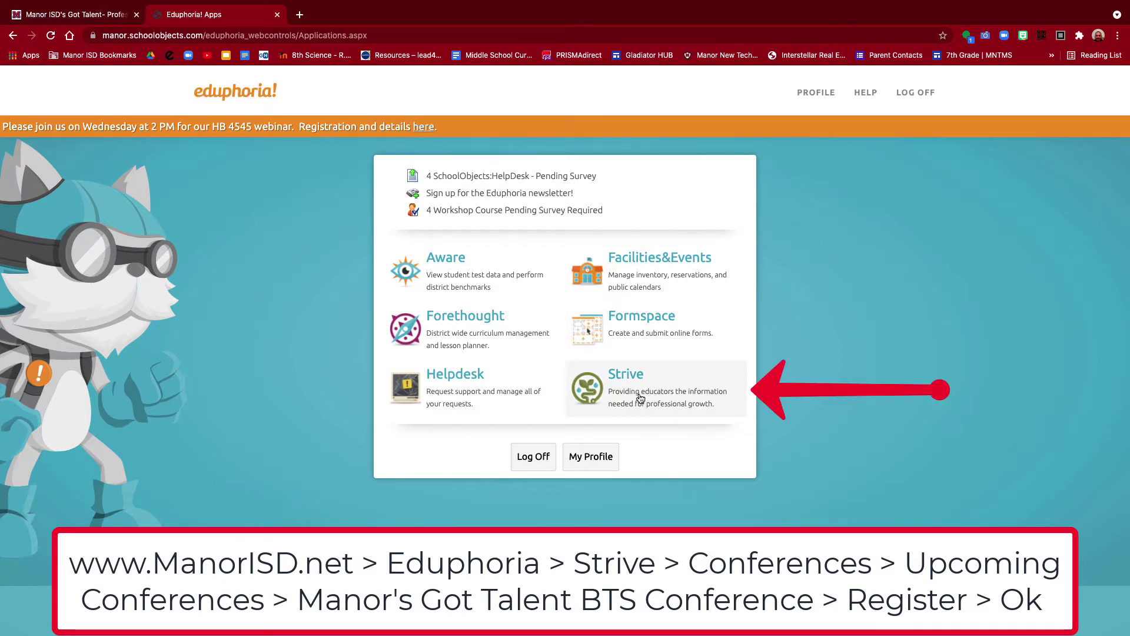
Step: Launch Strive and go to its Conferences page of registered and upcoming conferences
click(652, 398)
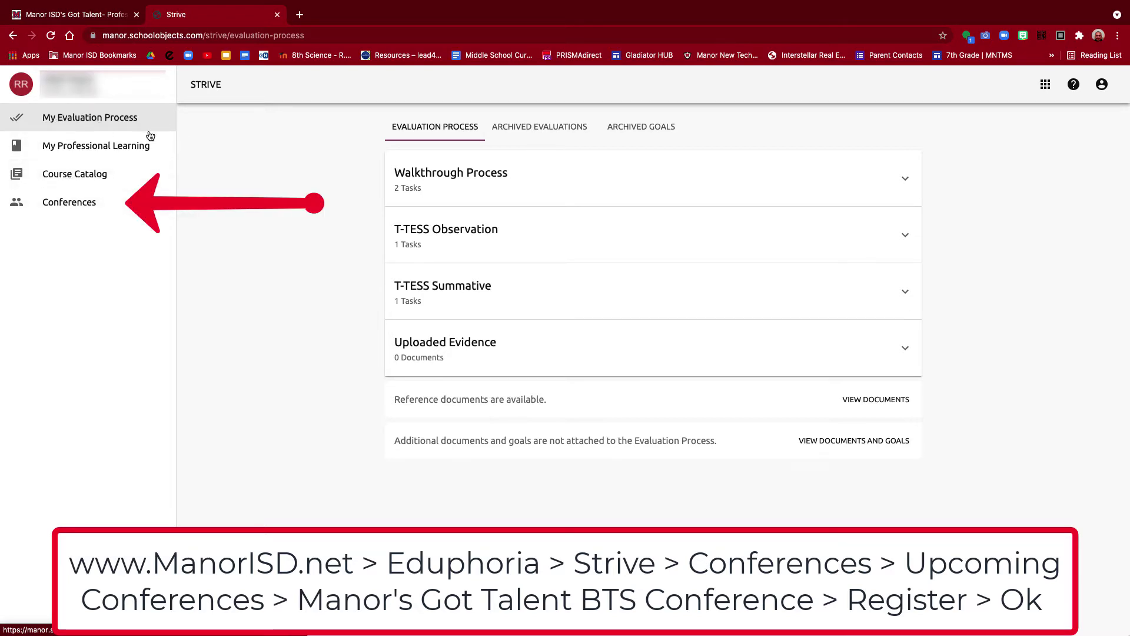
click(72, 210)
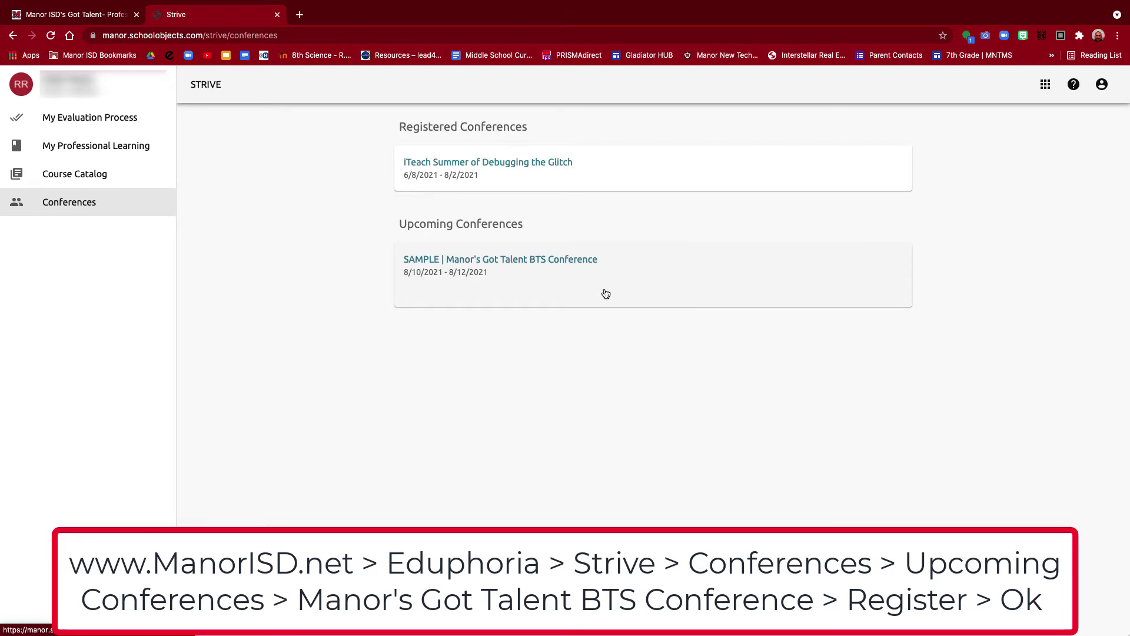
Step: Register for the SAMPLE | Manor's Got Talent BTS Conference and confirm the registration
click(628, 287)
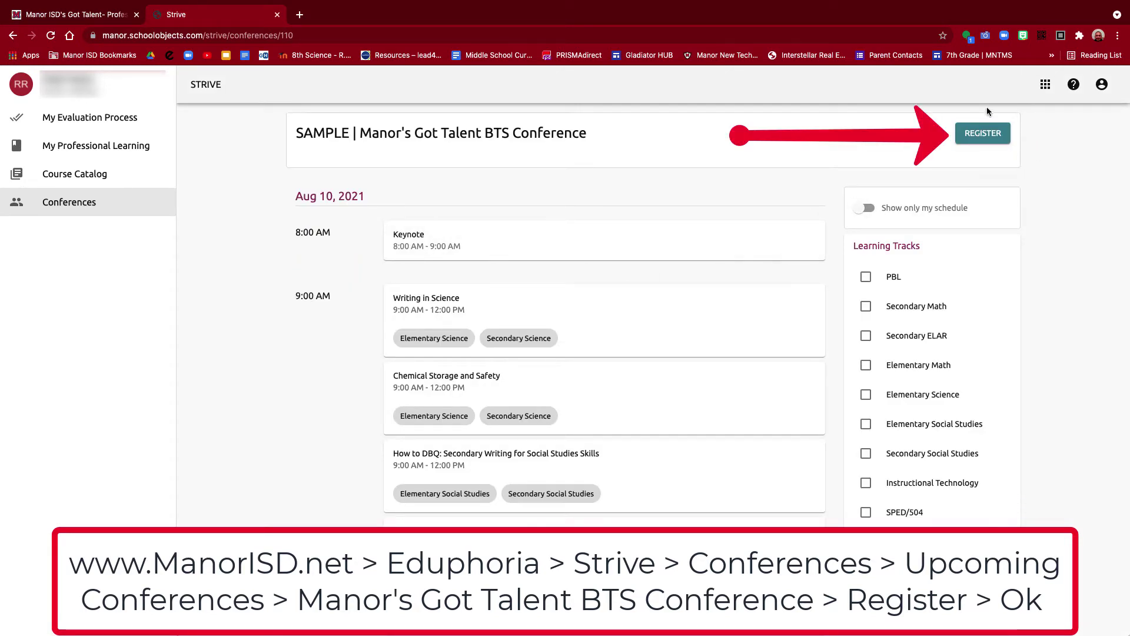
click(989, 136)
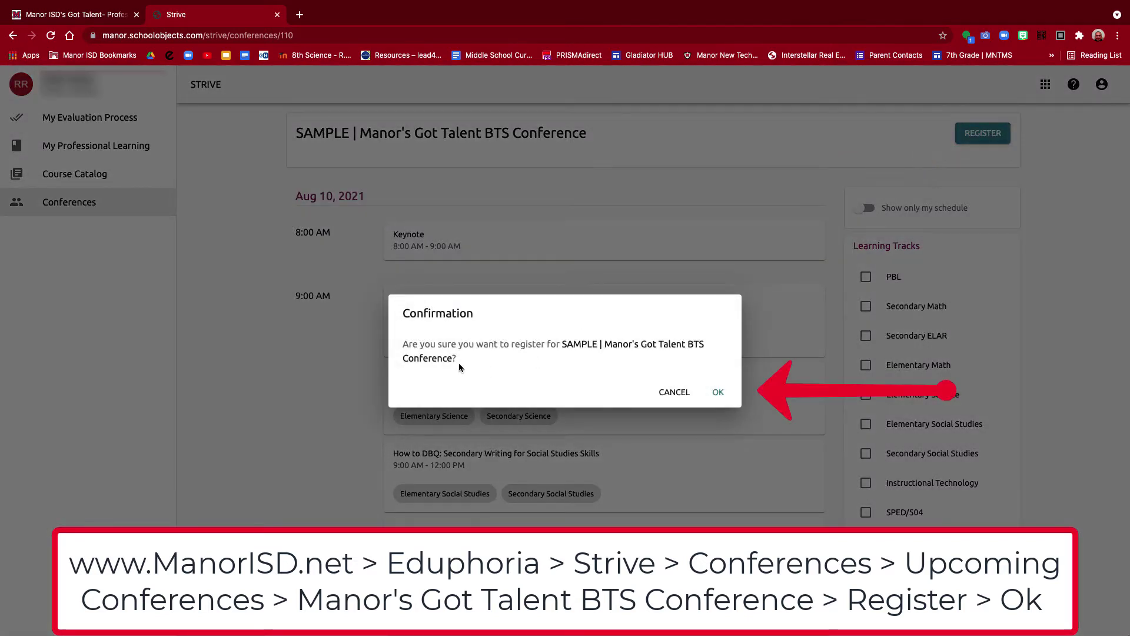
click(719, 392)
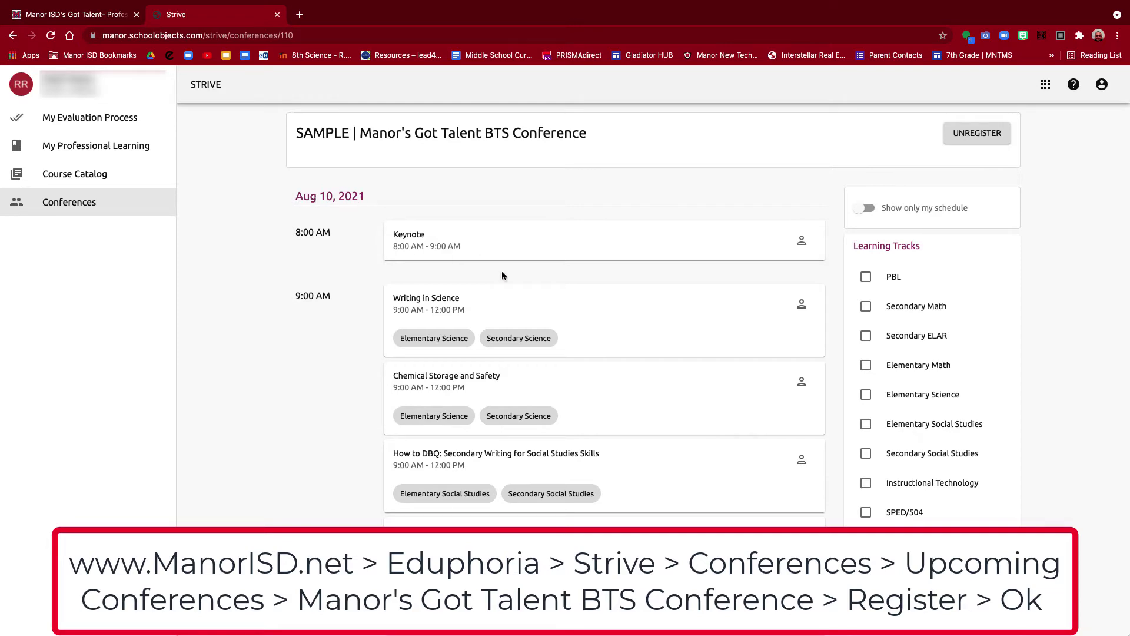
scroll(571, 318, down, 10)
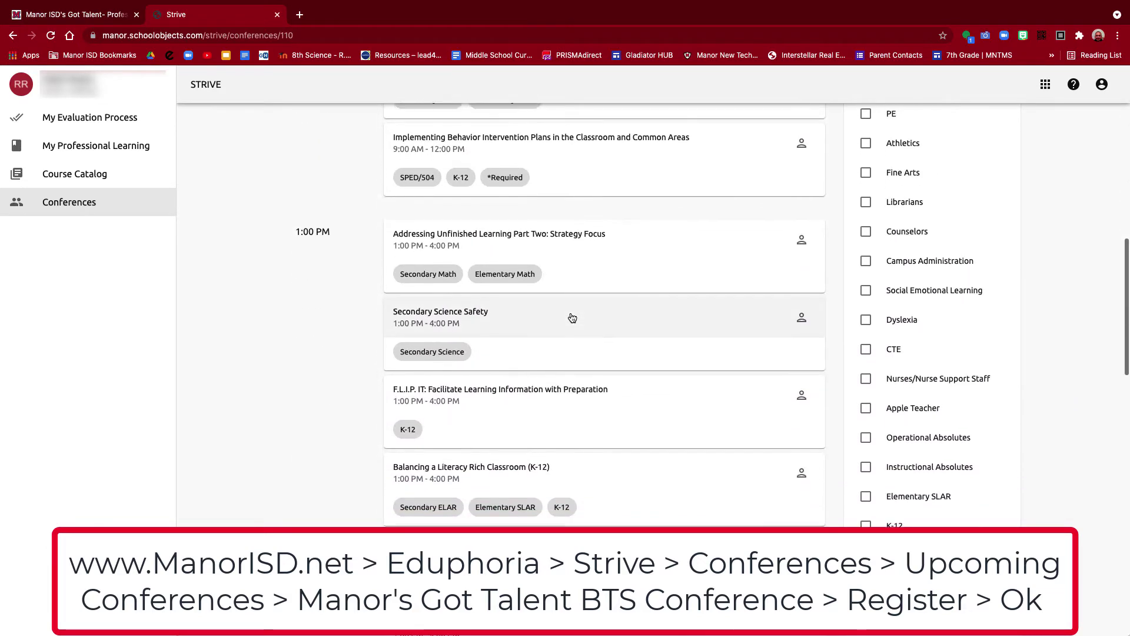
scroll(571, 318, down, 8)
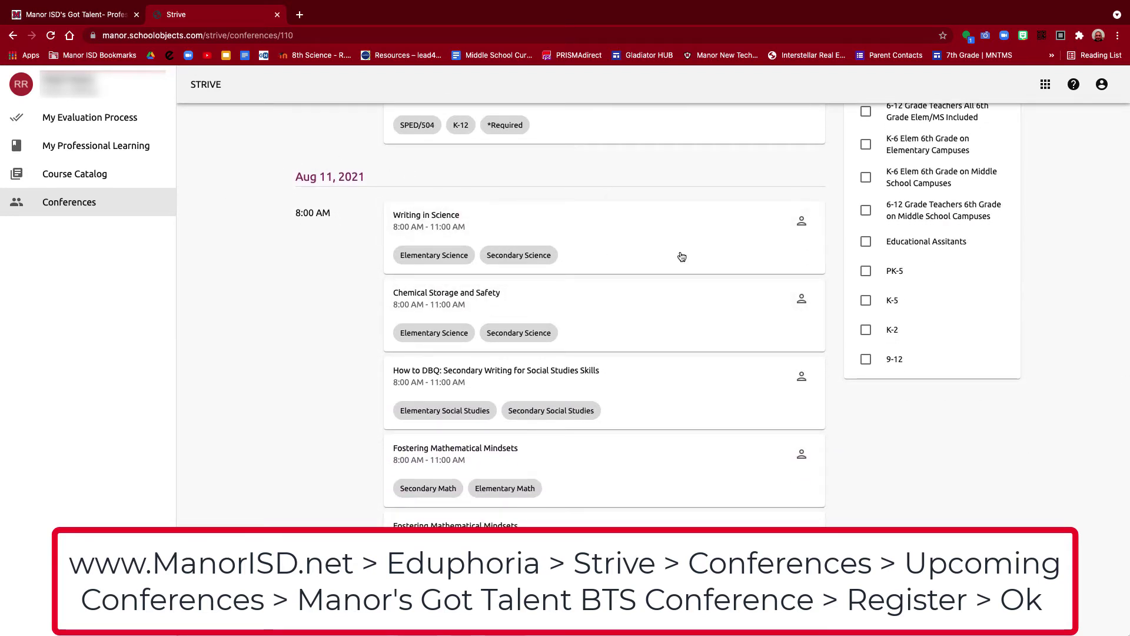
scroll(647, 263, down, 5)
scroll(647, 266, down, 2)
scroll(647, 268, up, 15)
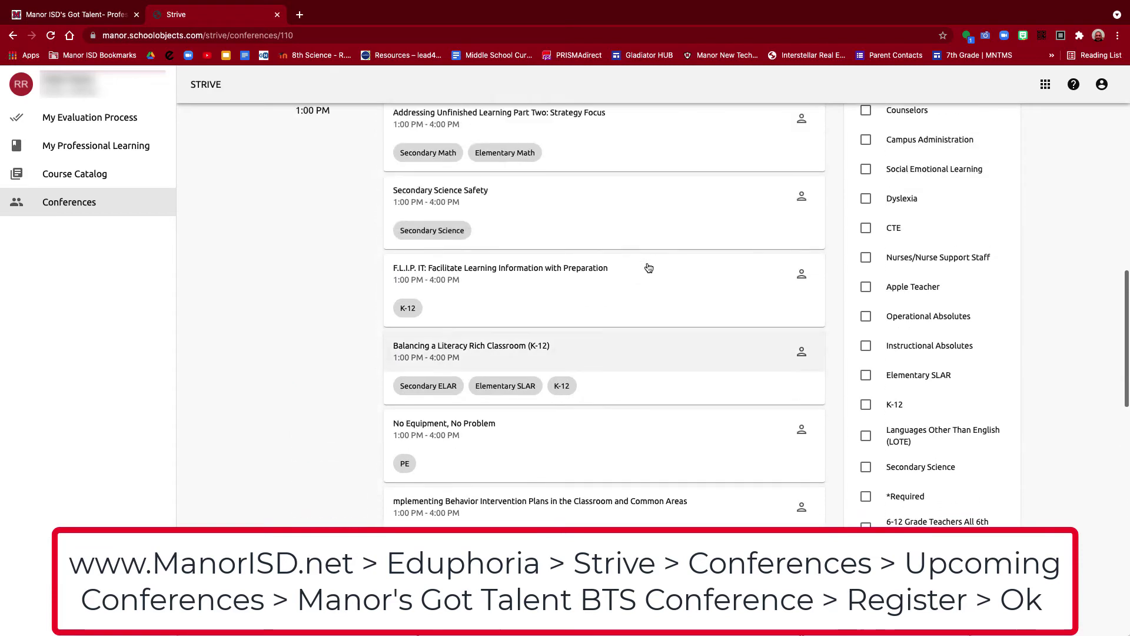
scroll(649, 268, up, 10)
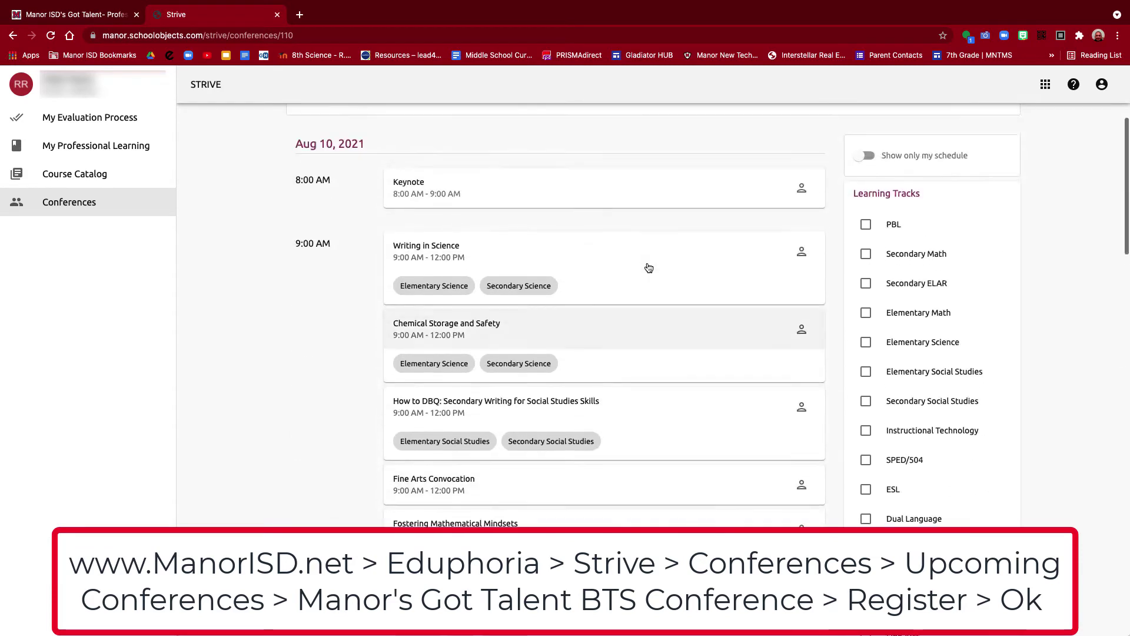
scroll(649, 268, up, 1)
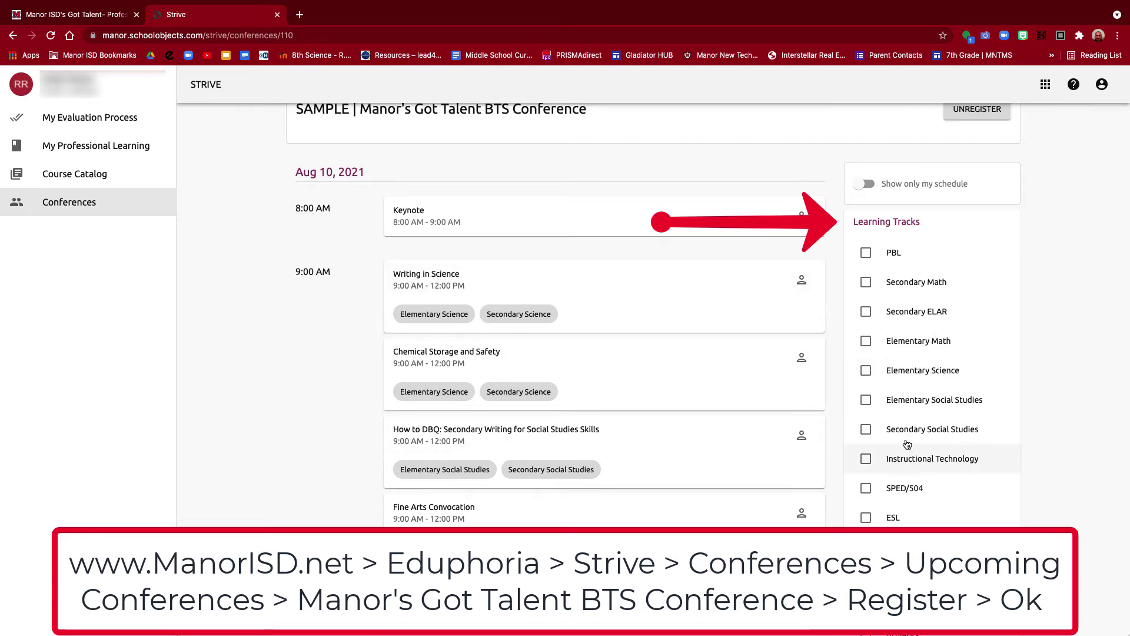
scroll(933, 433, down, 3)
scroll(930, 432, down, 6)
scroll(931, 432, down, 2)
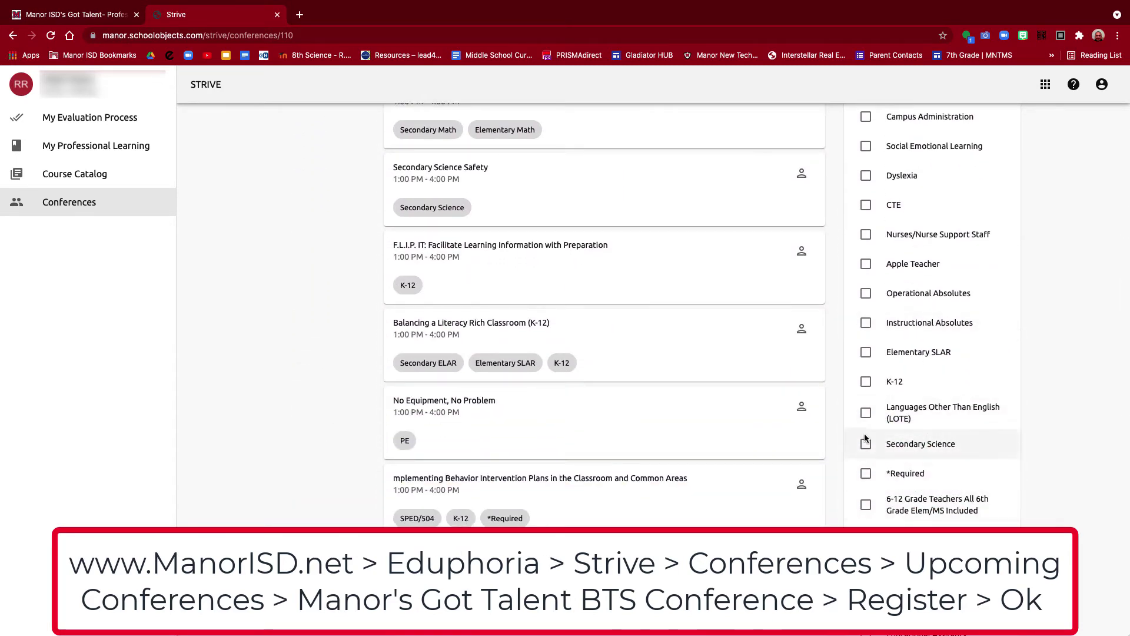
click(866, 474)
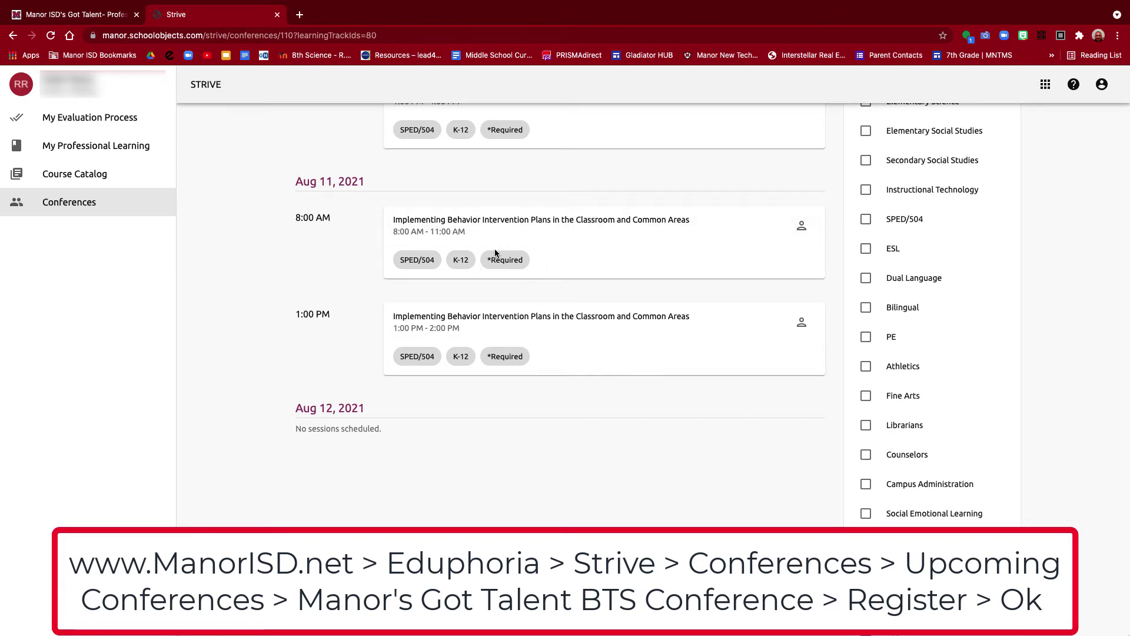
scroll(930, 512, down, 5)
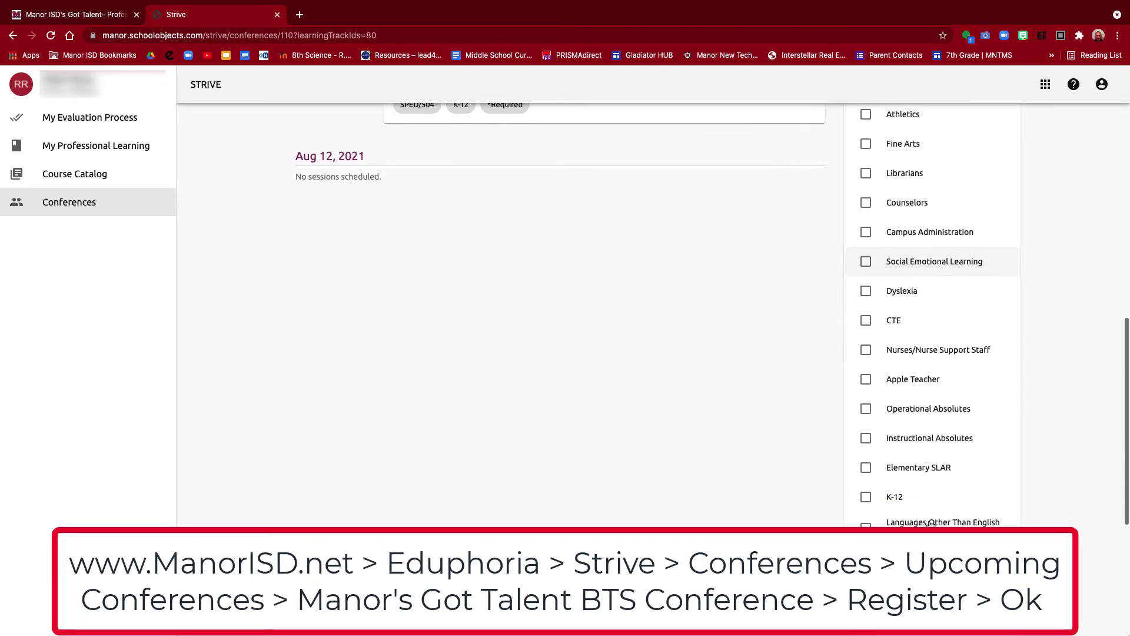
click(929, 523)
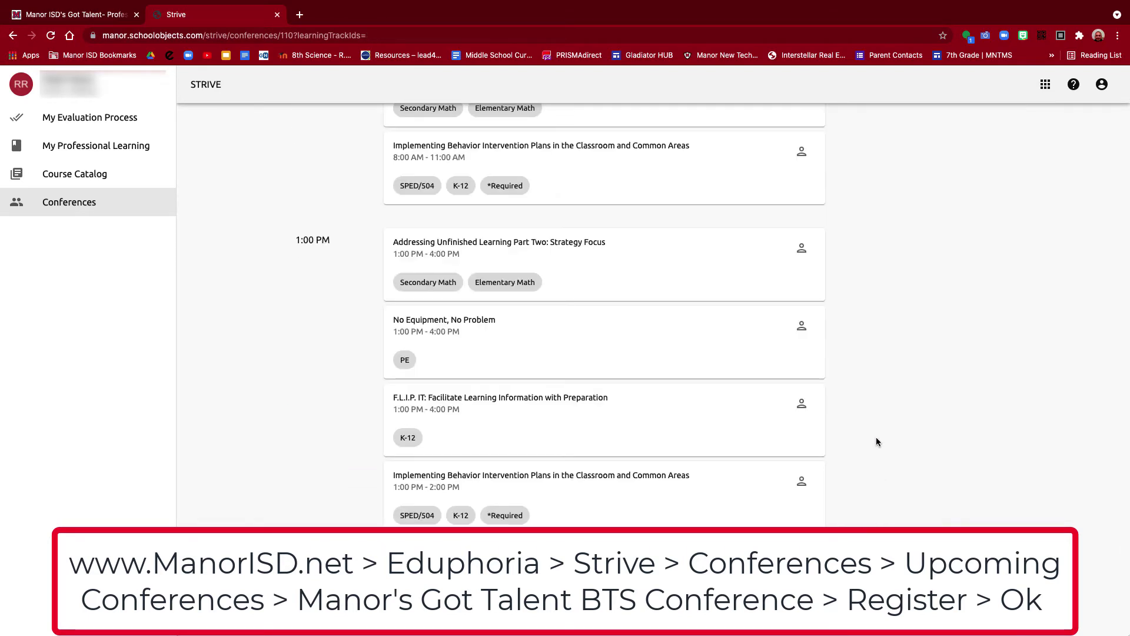
scroll(768, 405, up, 10)
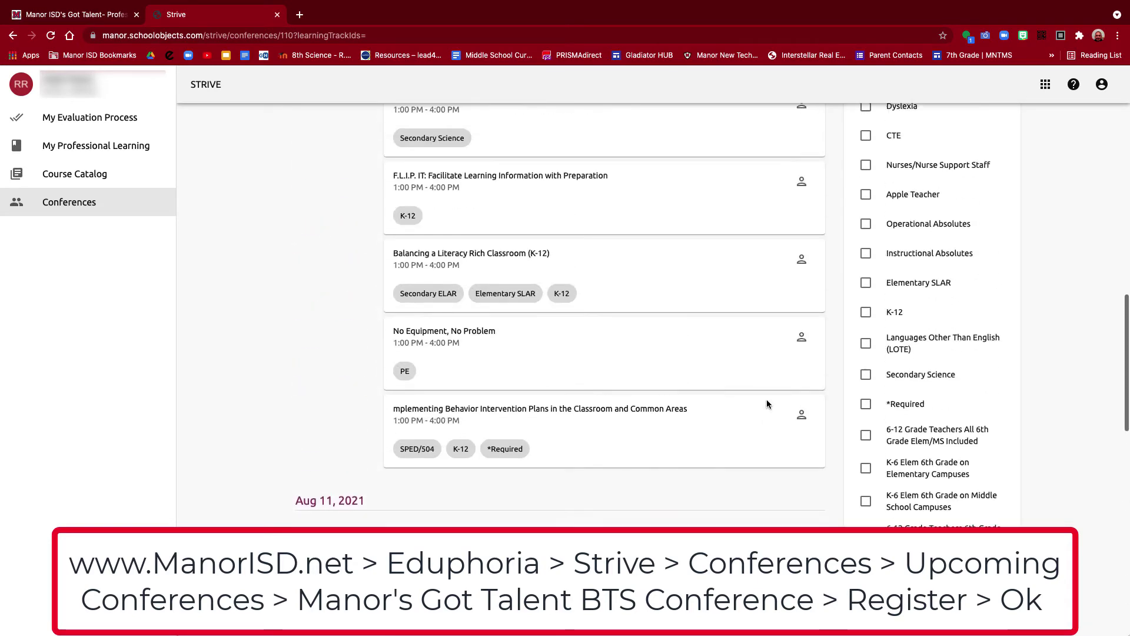
scroll(766, 403, up, 8)
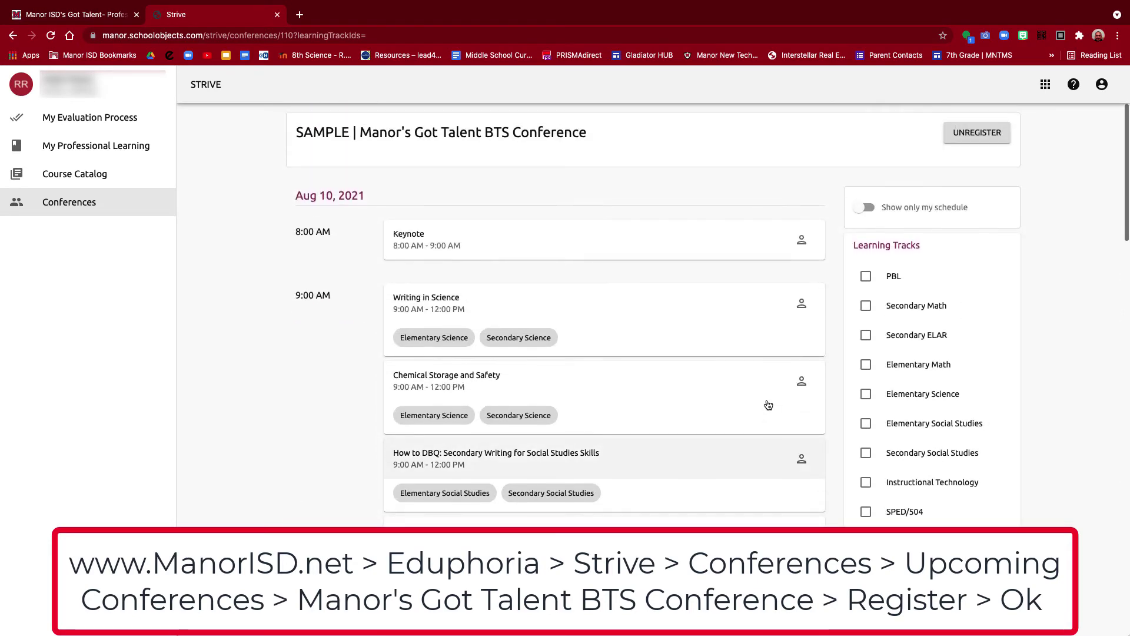
click(867, 305)
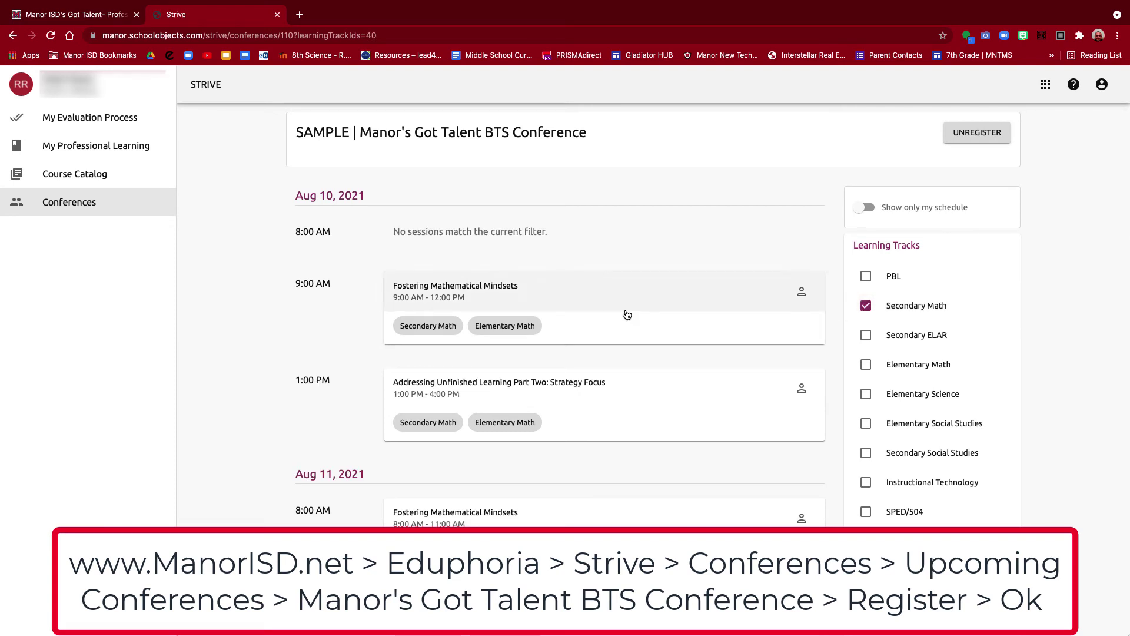
Step: Enroll in the Aug 10, 9:00 AM Fostering Mathematical Mindsets session and view its details
scroll(627, 315, down, 5)
scroll(626, 314, up, 6)
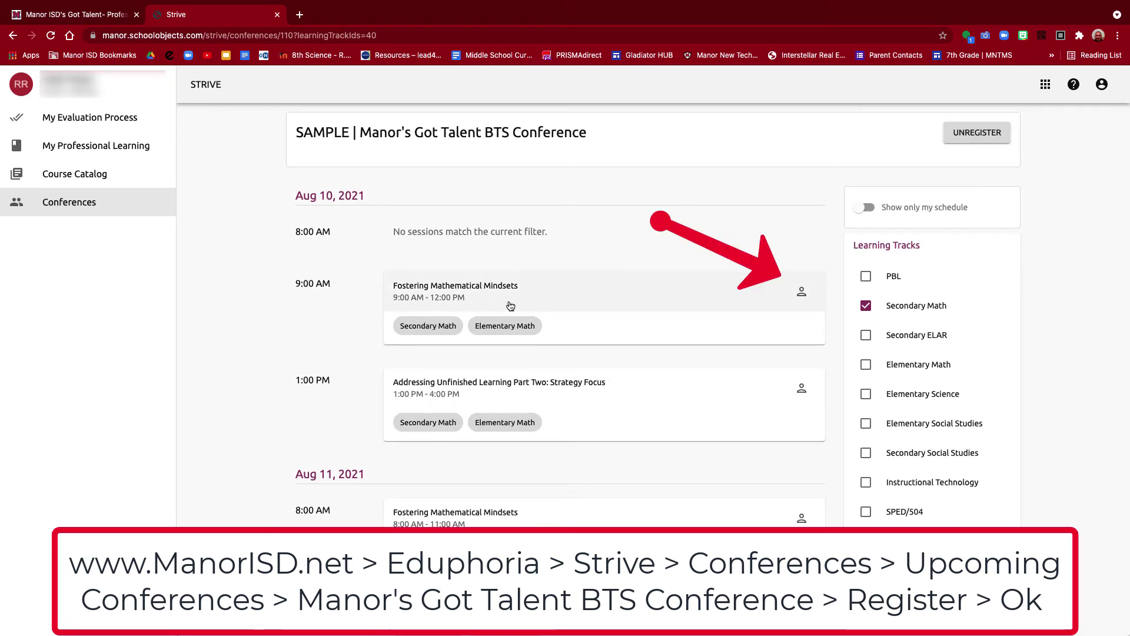
click(803, 294)
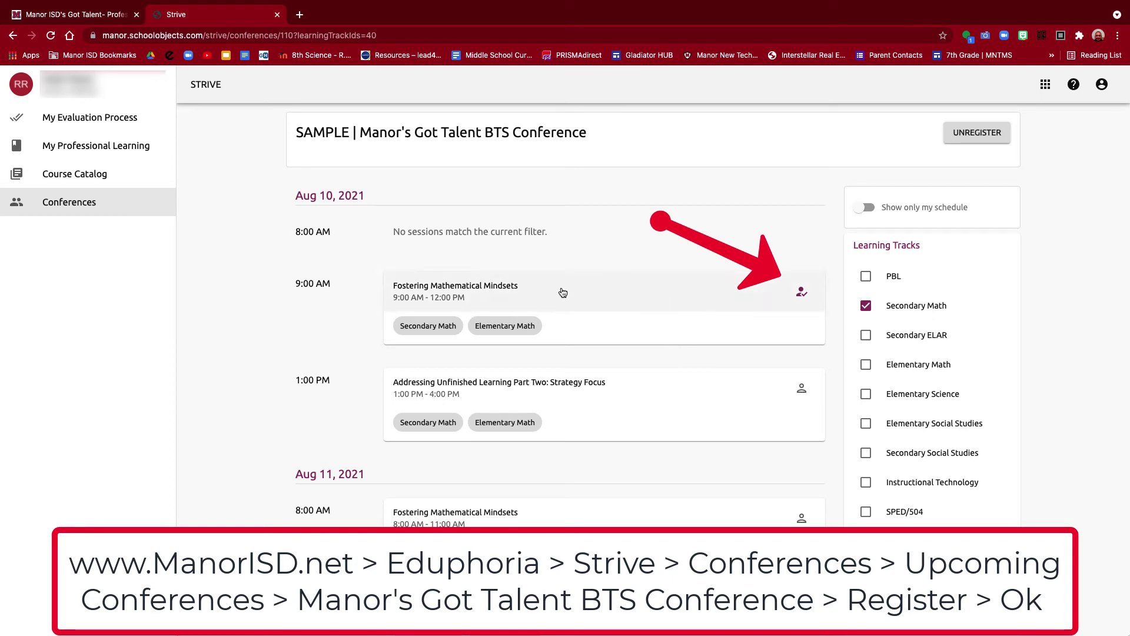
click(469, 300)
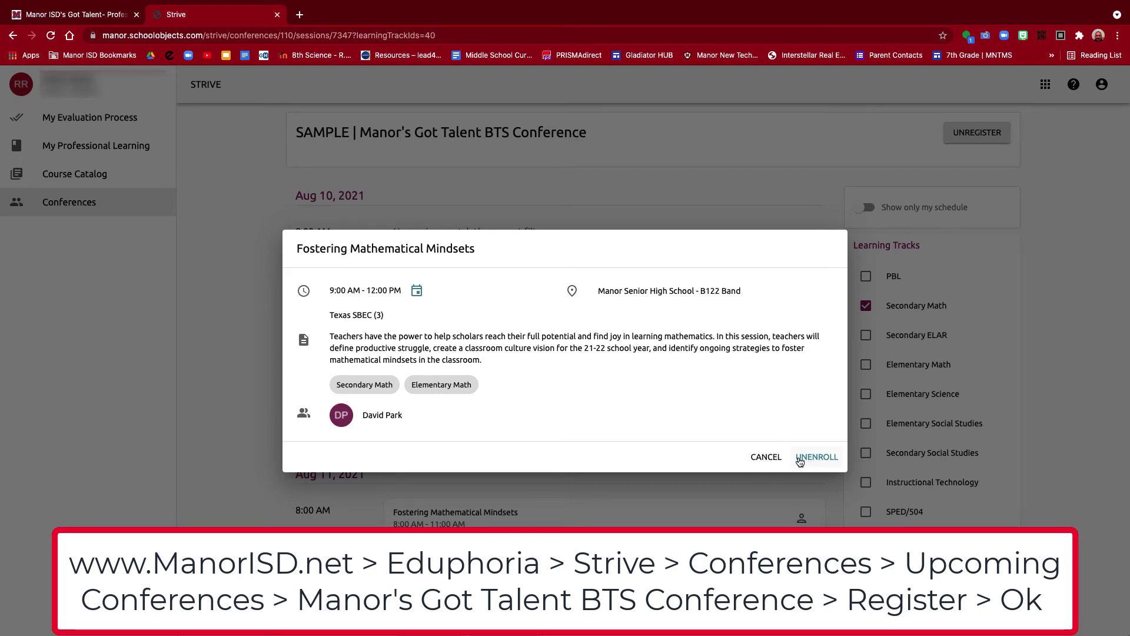
Step: Close the session details and enroll in the Aug 11, 8:00 AM Fostering Mathematical Mindsets session
click(772, 459)
scroll(651, 460, down, 5)
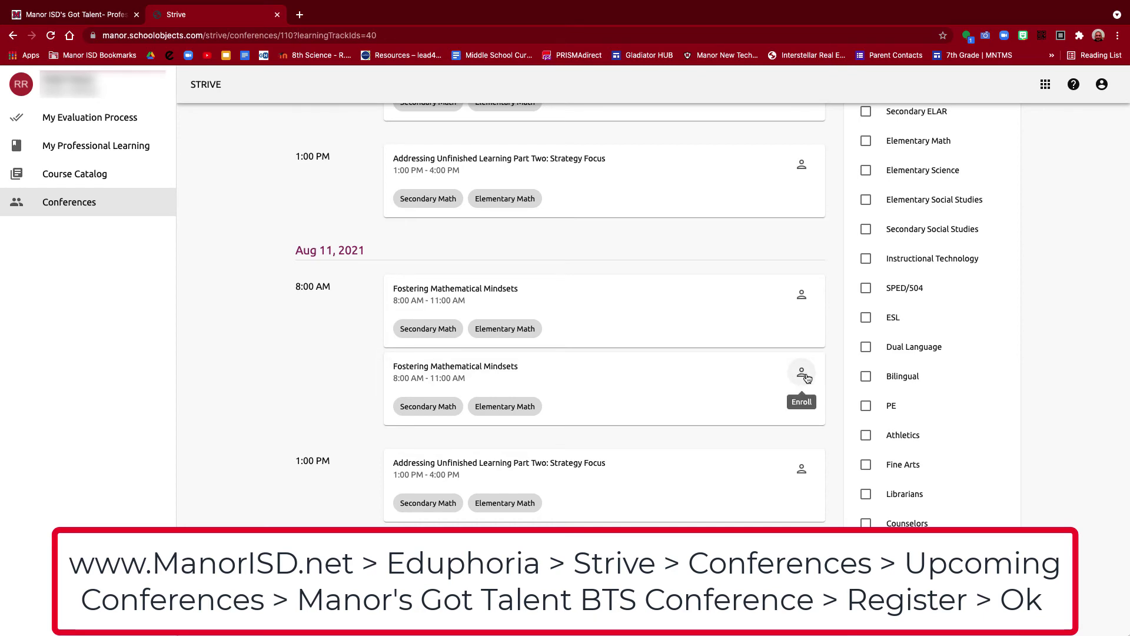
click(671, 377)
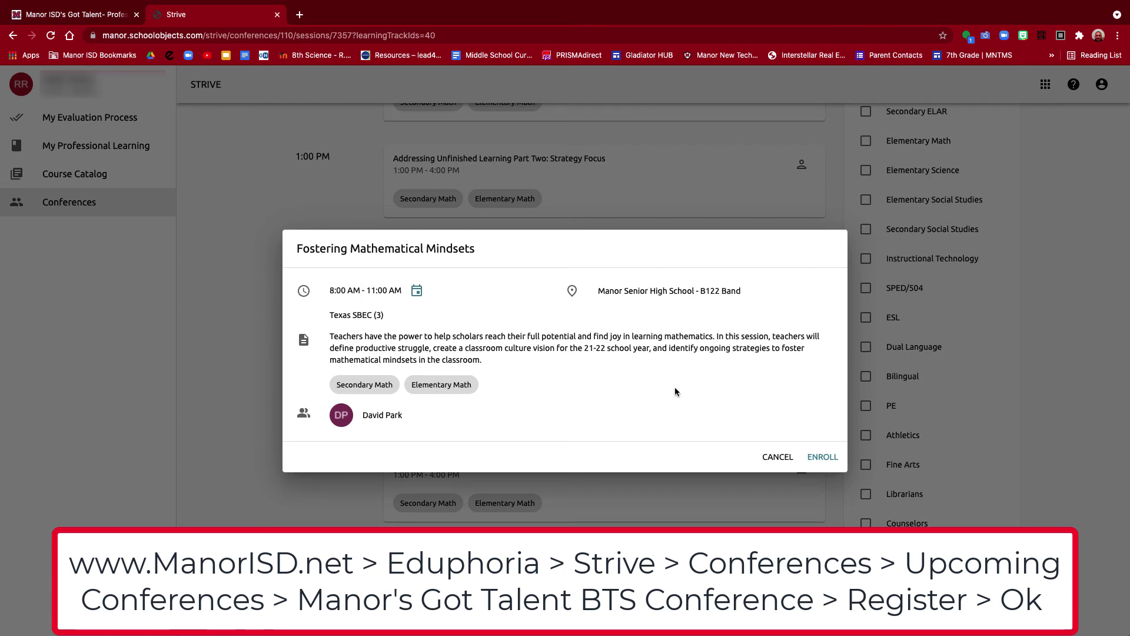
click(822, 457)
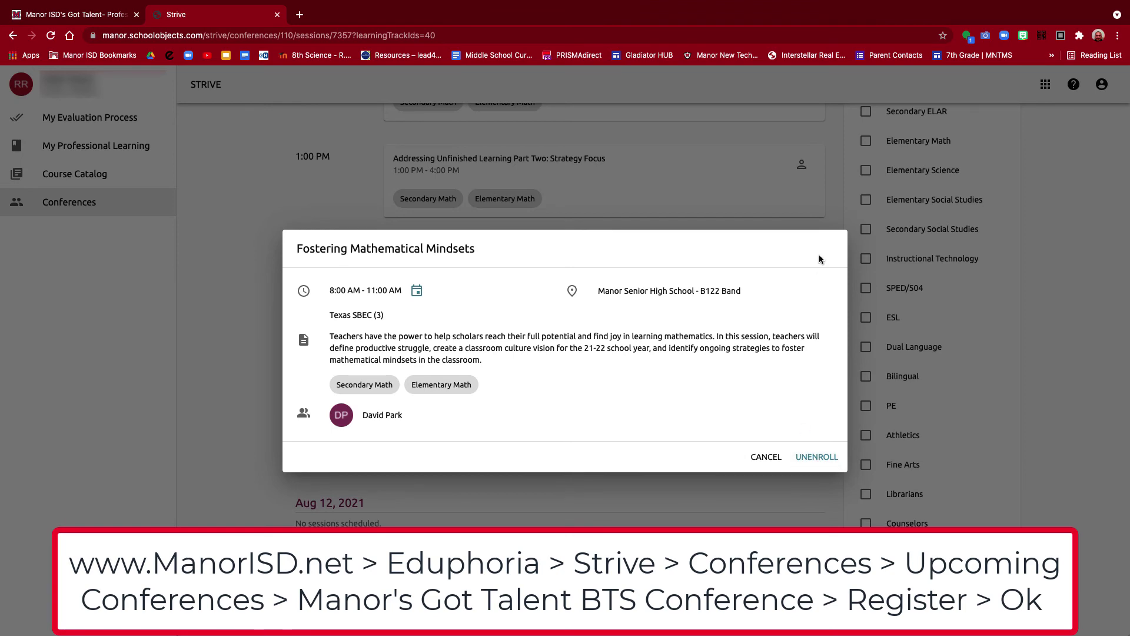
scroll(743, 358, up, 4)
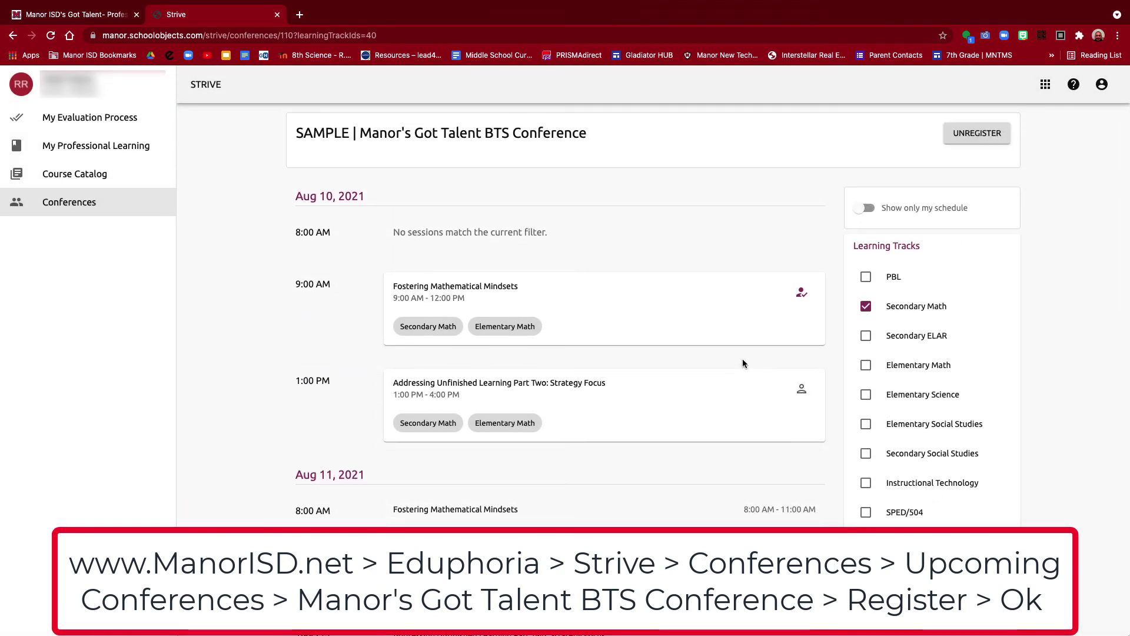
scroll(712, 276, down, 1)
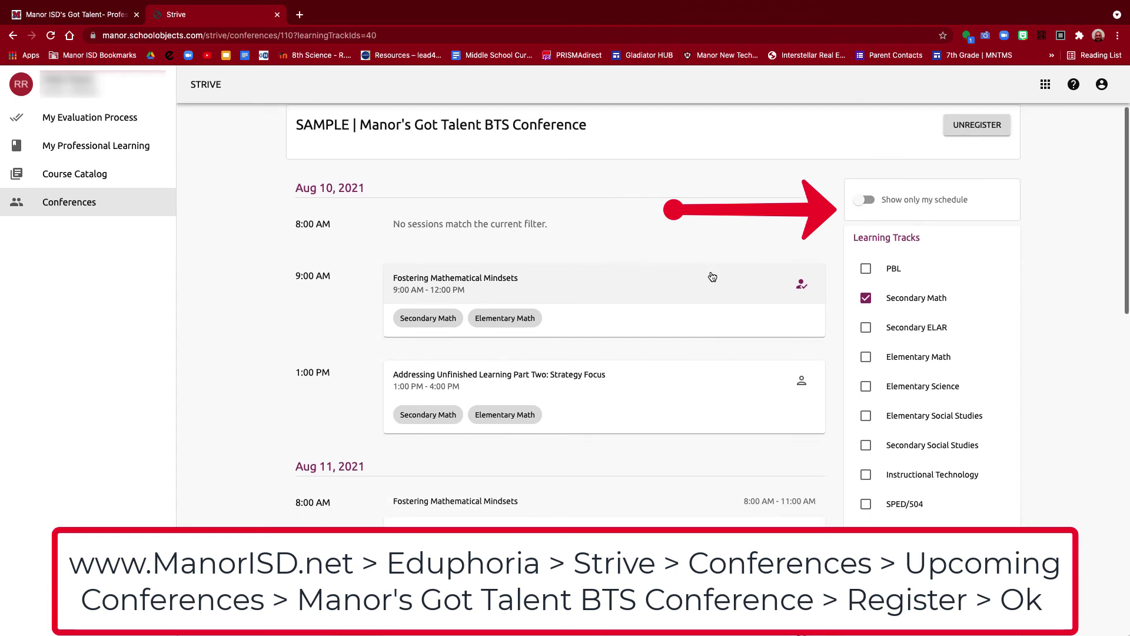
Step: Turn on 'Show only my schedule' so just the enrolled sessions remain
scroll(712, 277, up, 1)
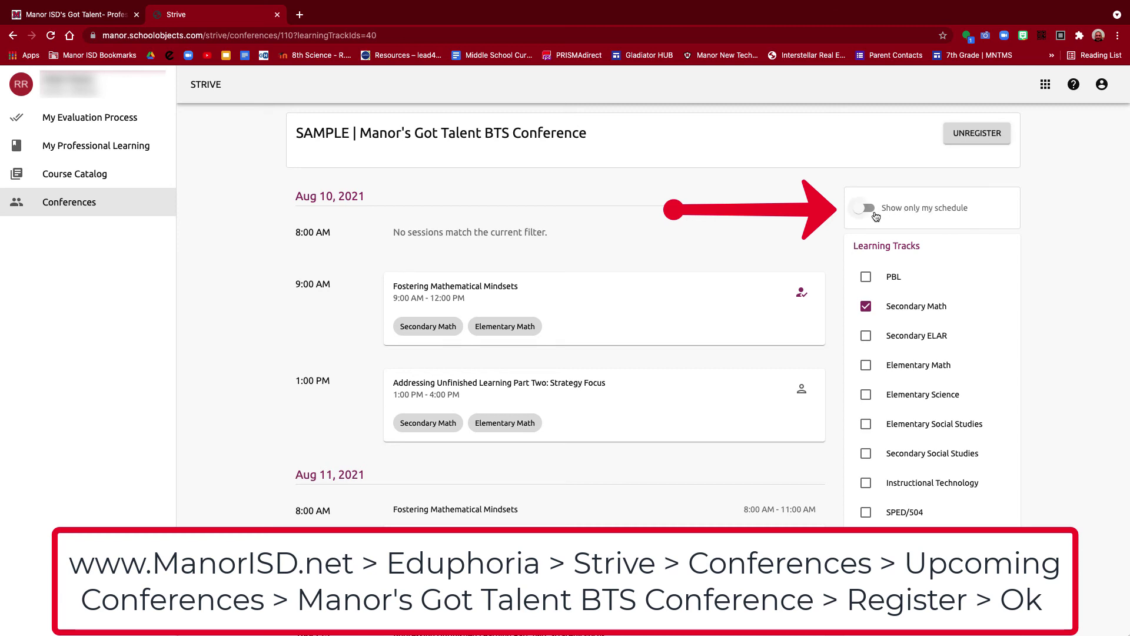
click(855, 210)
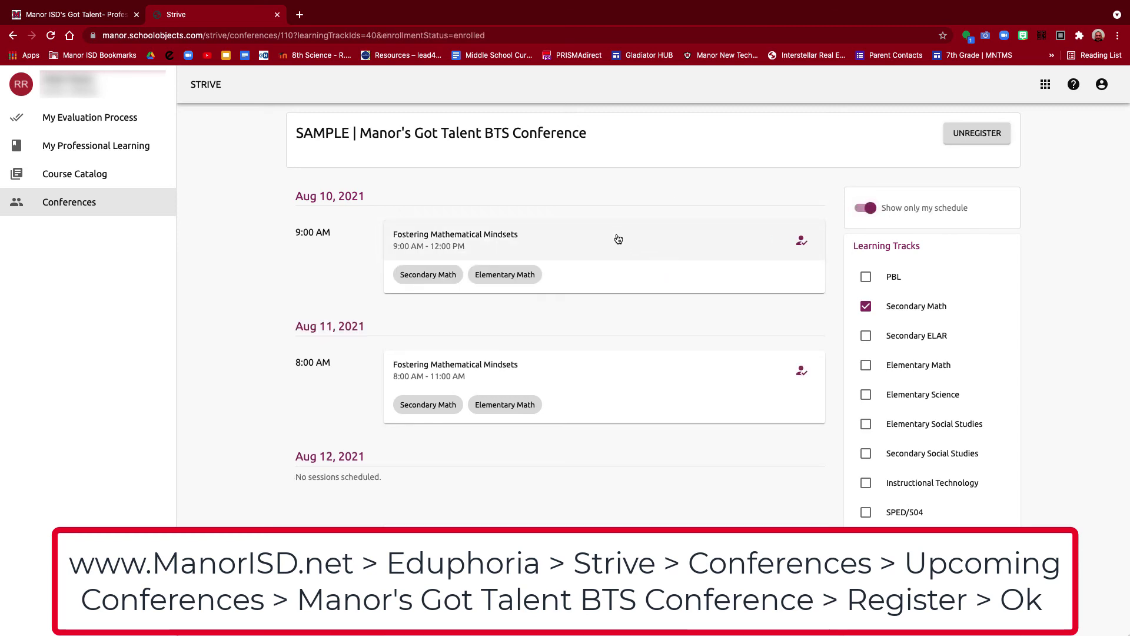